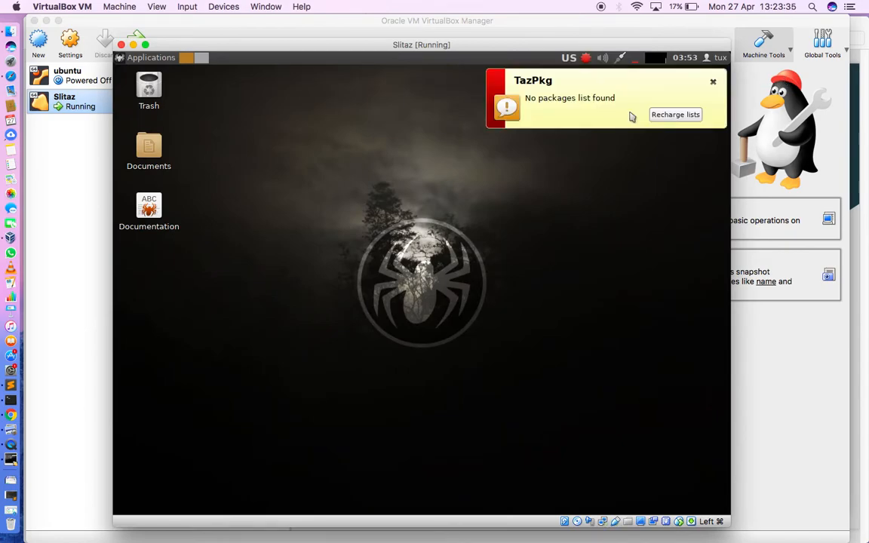
- Dismiss the TazPkg notification and launch the SliTaz Installer, authorising it with the root password
left_click(712, 81)
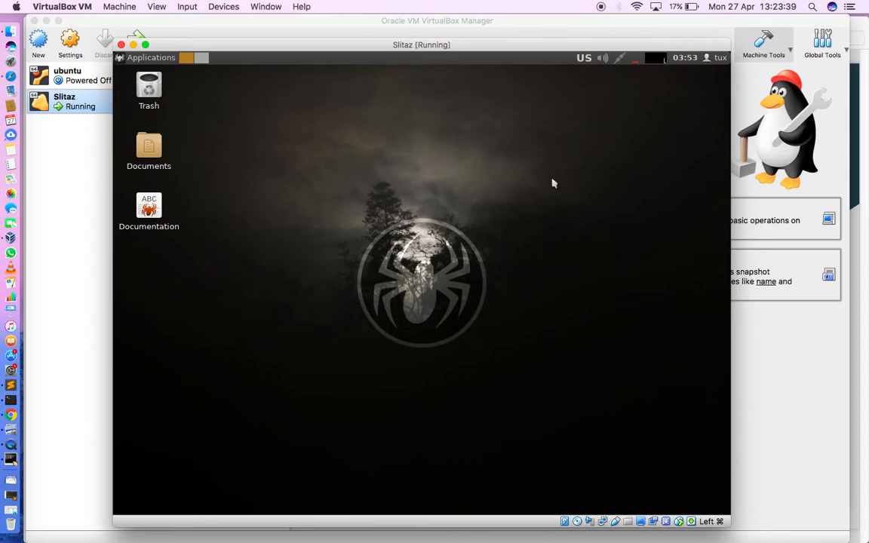
left_click(151, 58)
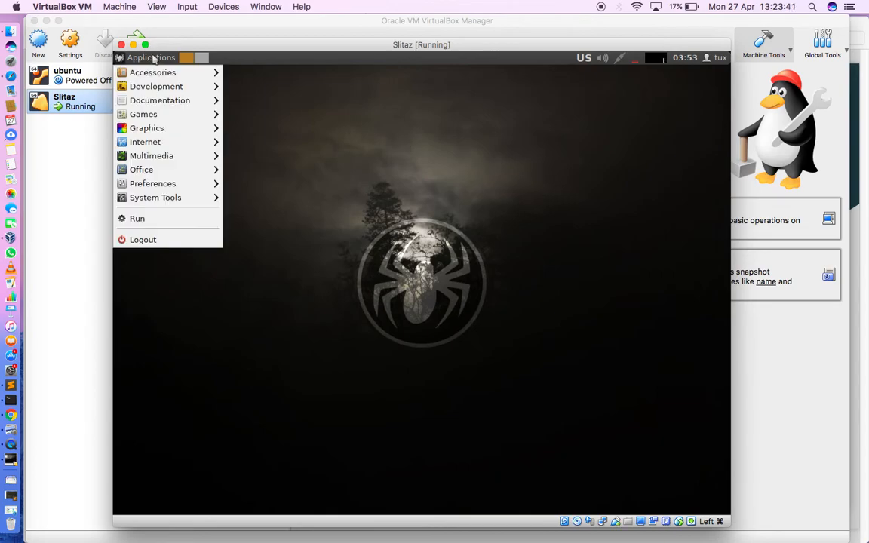
mouse_move(169, 197)
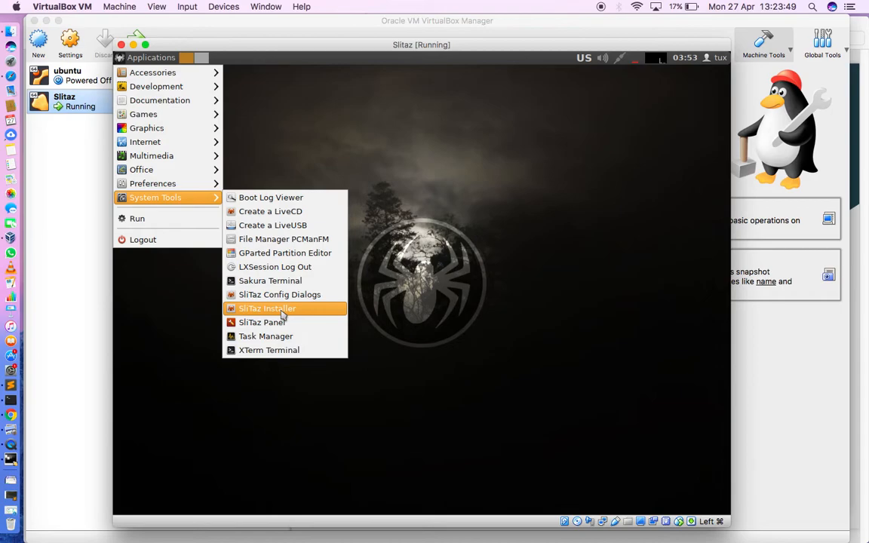
left_click(282, 314)
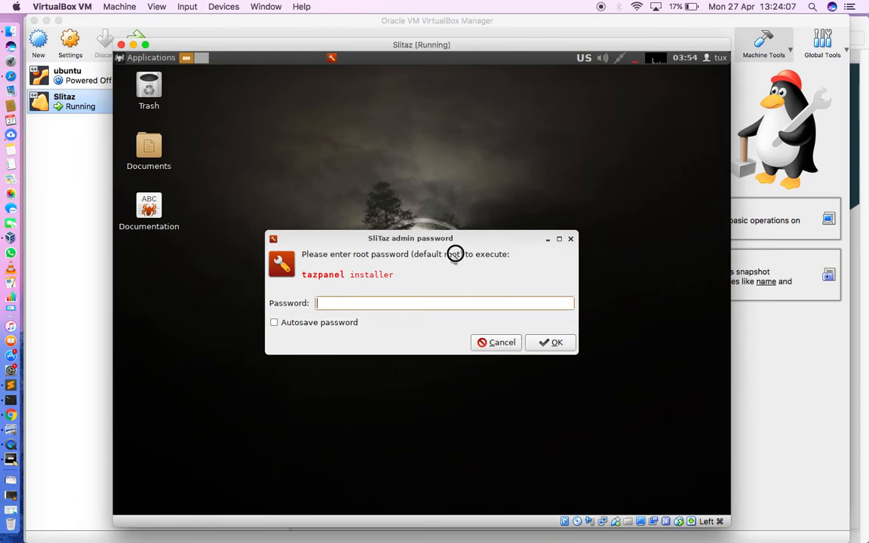
type("oot")
left_click(552, 342)
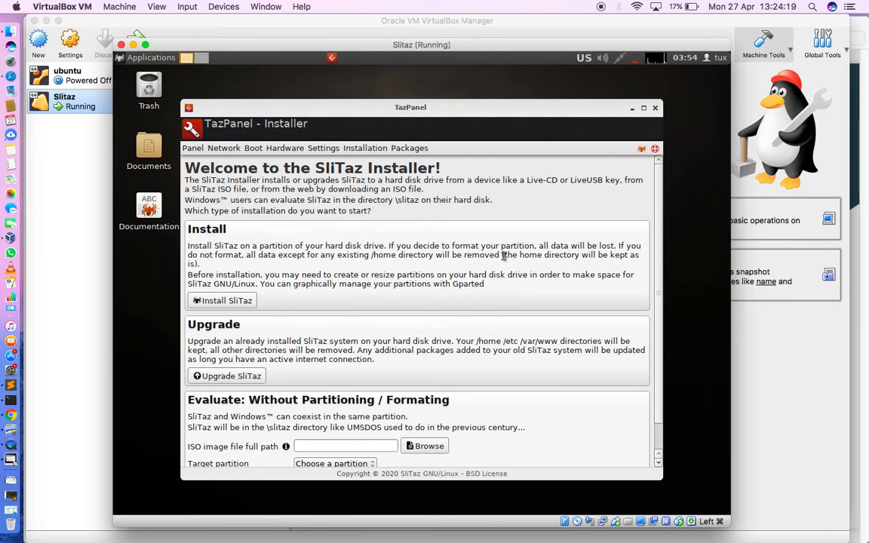
- Start the SliTaz install, launch GParted from it, and create an msdos partition table on /dev/sda
left_click(228, 301)
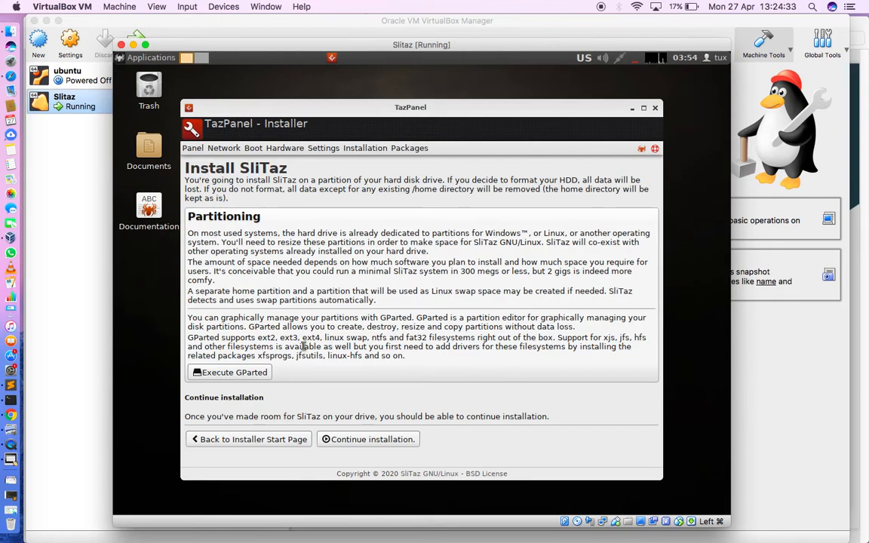
left_click(231, 374)
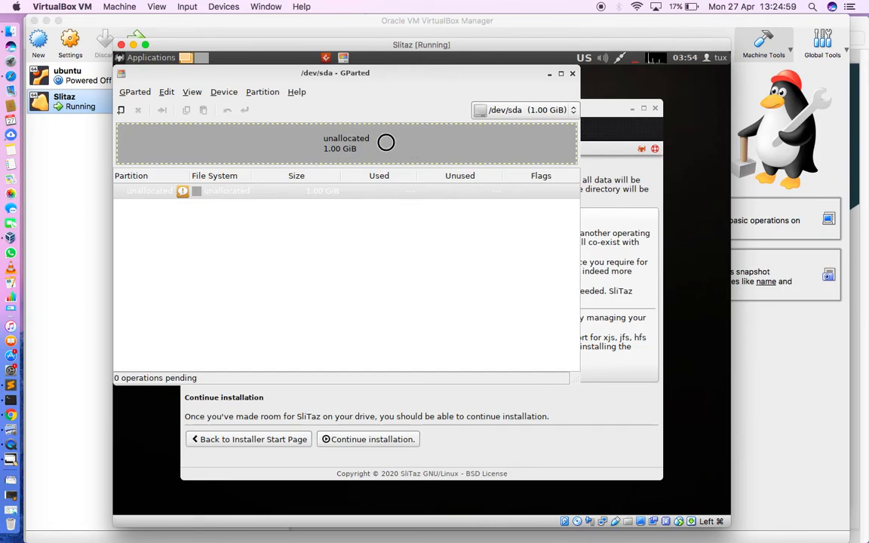
left_click(222, 92)
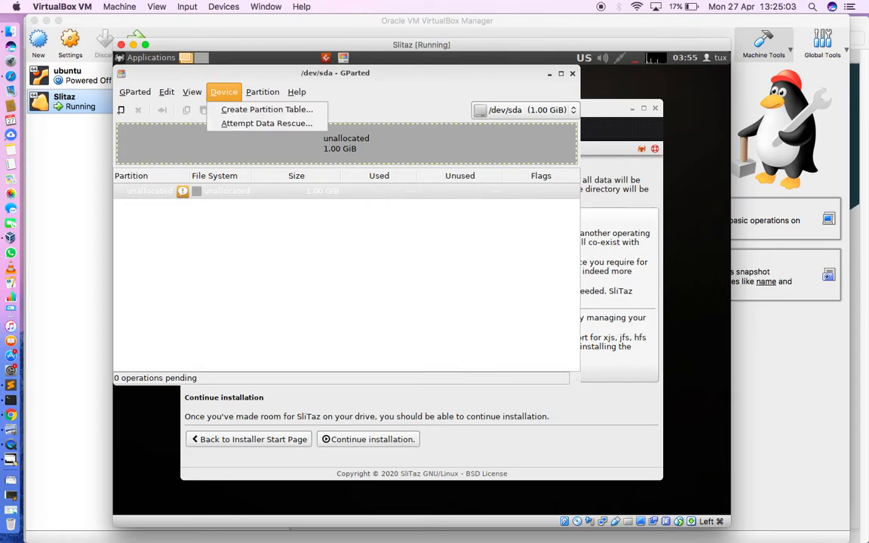
left_click(230, 112)
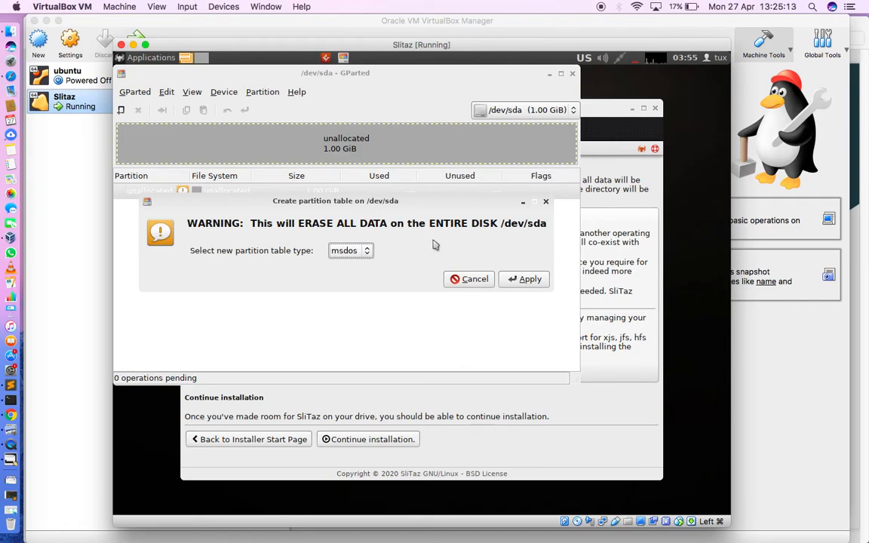
left_click(530, 279)
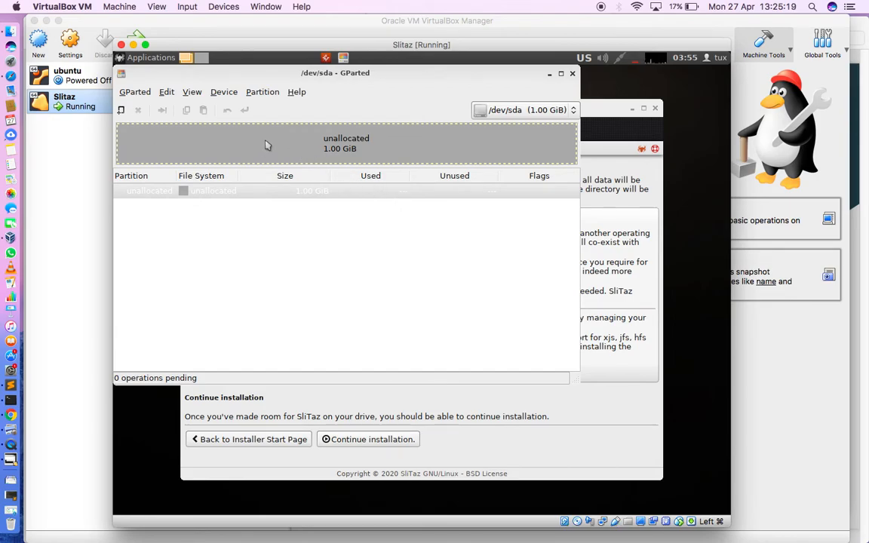
- Add a new 1023 MiB primary partition with the ext4 file system in the unallocated space on /dev/sda
left_click(264, 92)
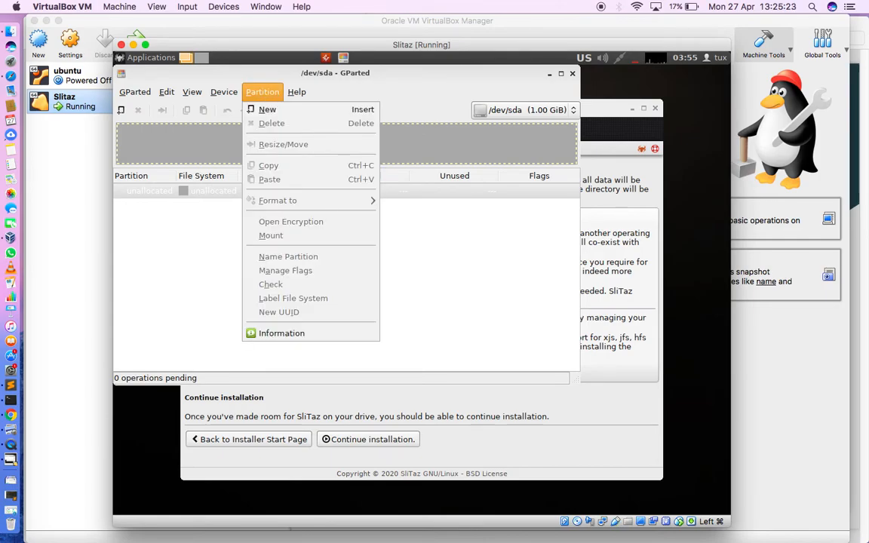
left_click(268, 111)
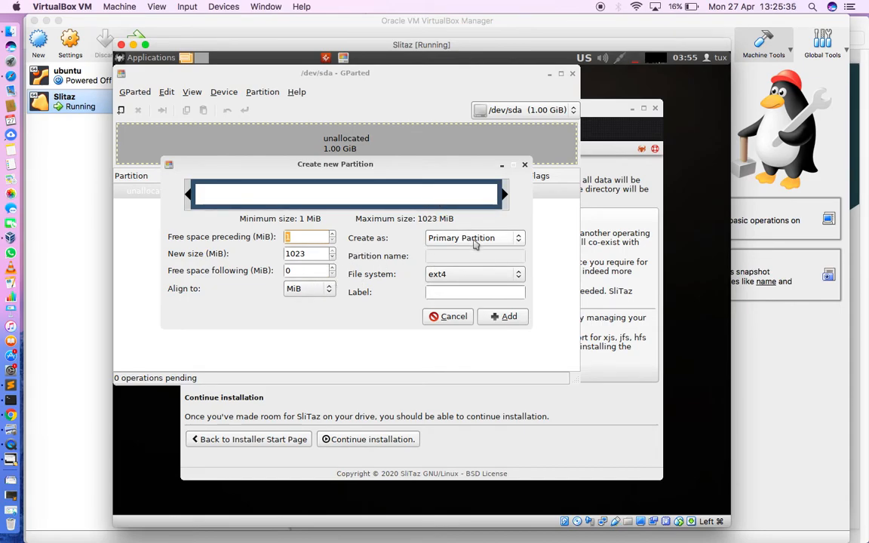
left_click(469, 274)
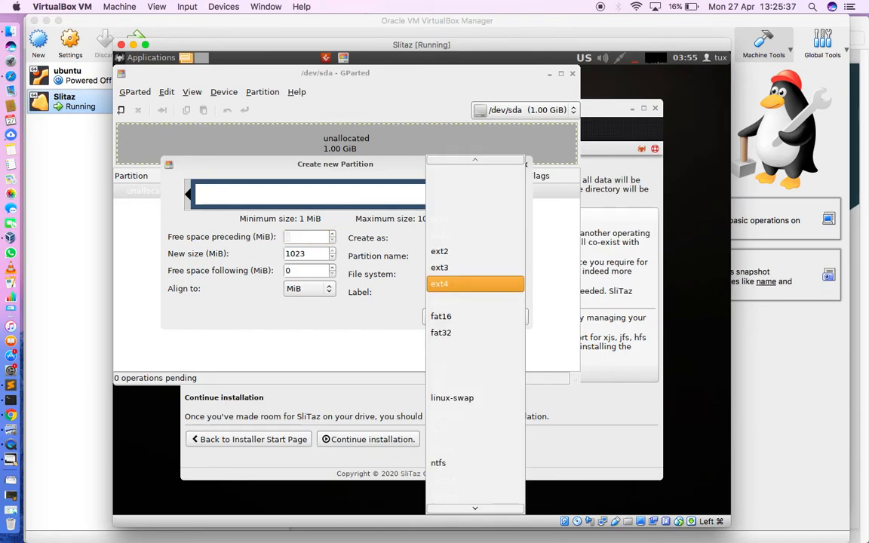
left_click(450, 285)
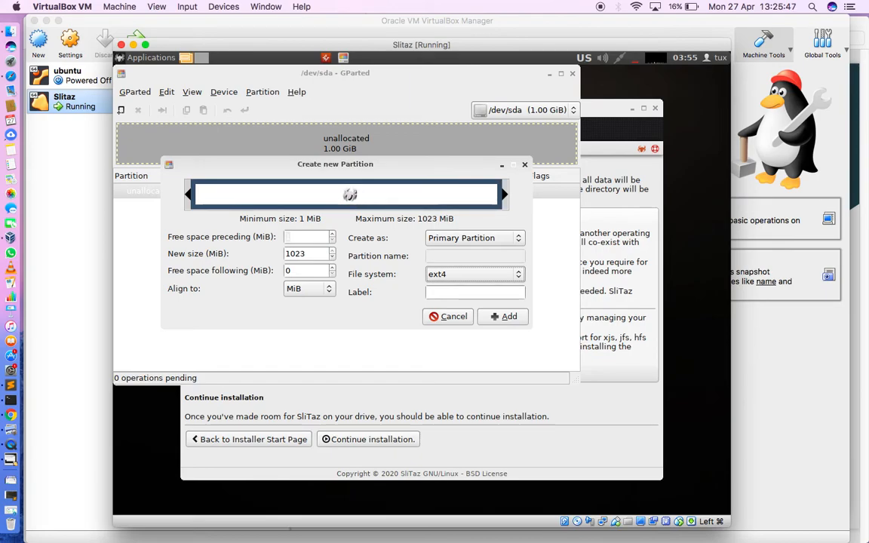
left_click(509, 317)
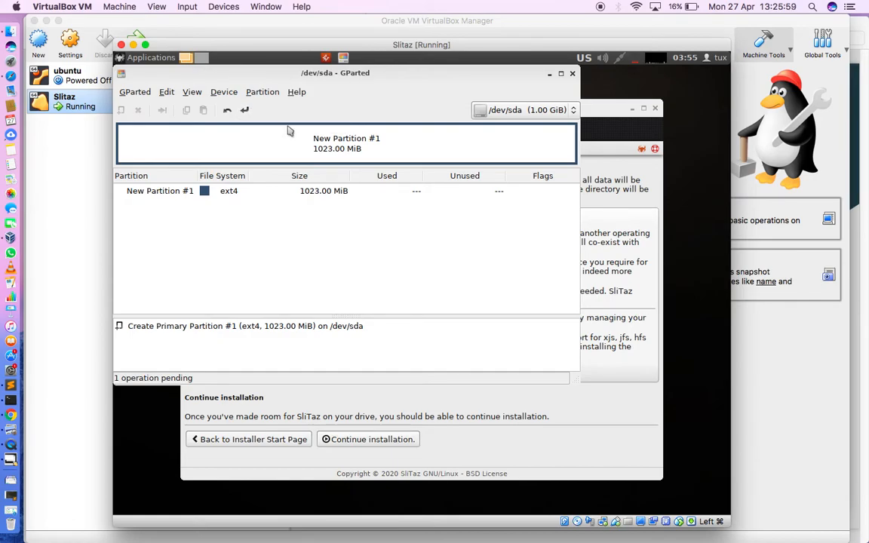
- Apply the pending partition operation to the disk and close GParted
left_click(244, 110)
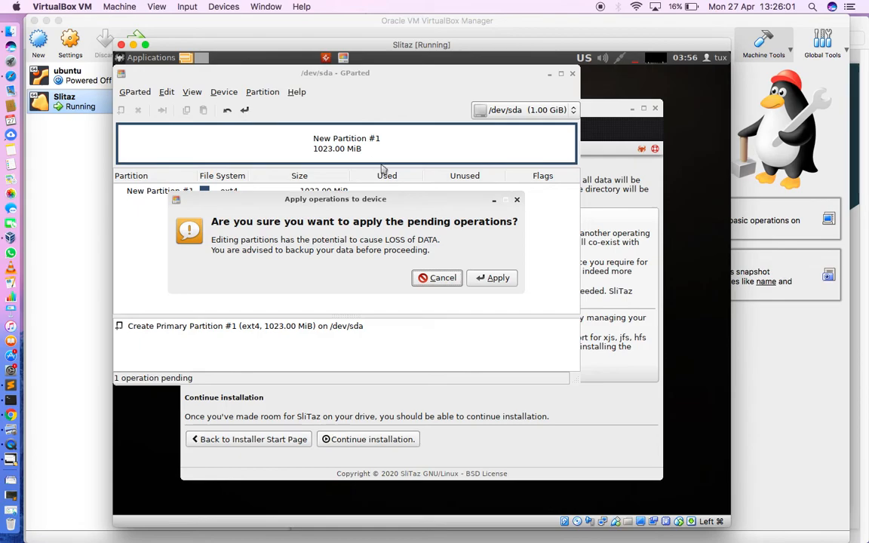
left_click(494, 277)
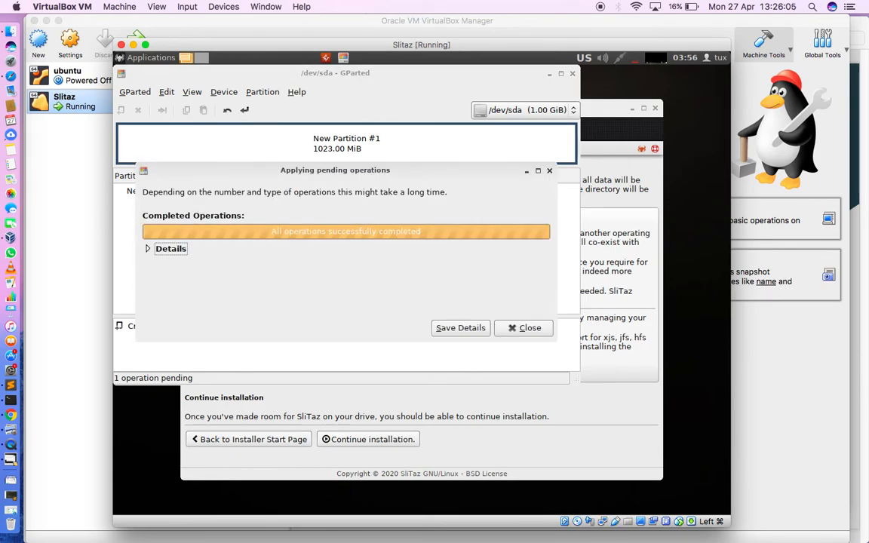
left_click(538, 327)
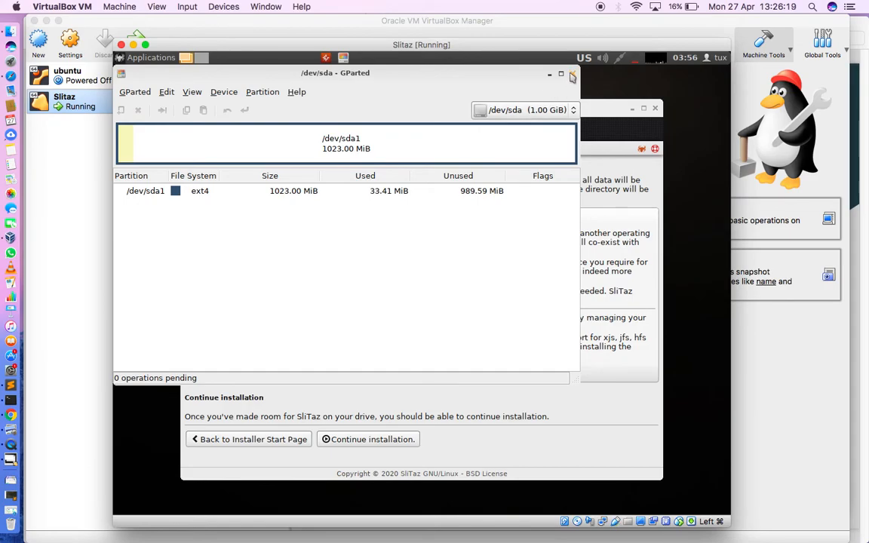
left_click(572, 74)
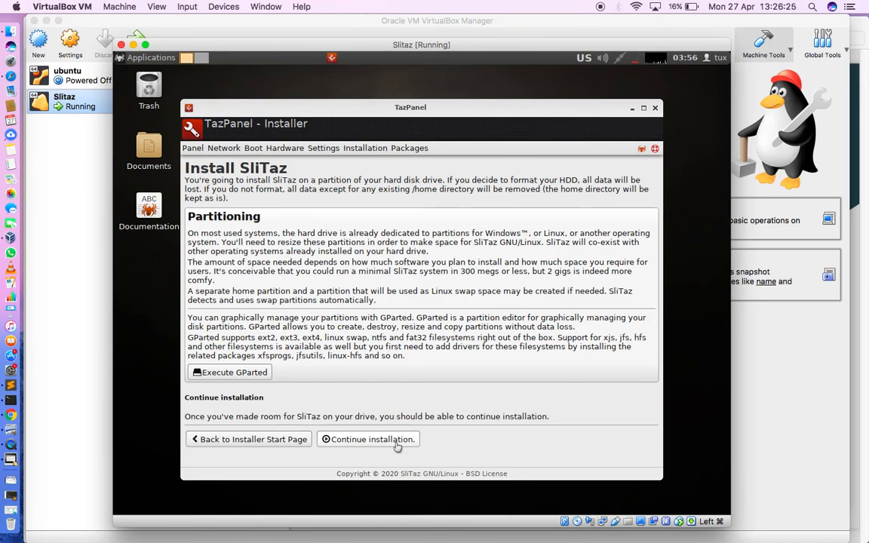
- Continue the installation and choose /dev/sda1 (ext4) as the partition to install SliTaz to
left_click(370, 439)
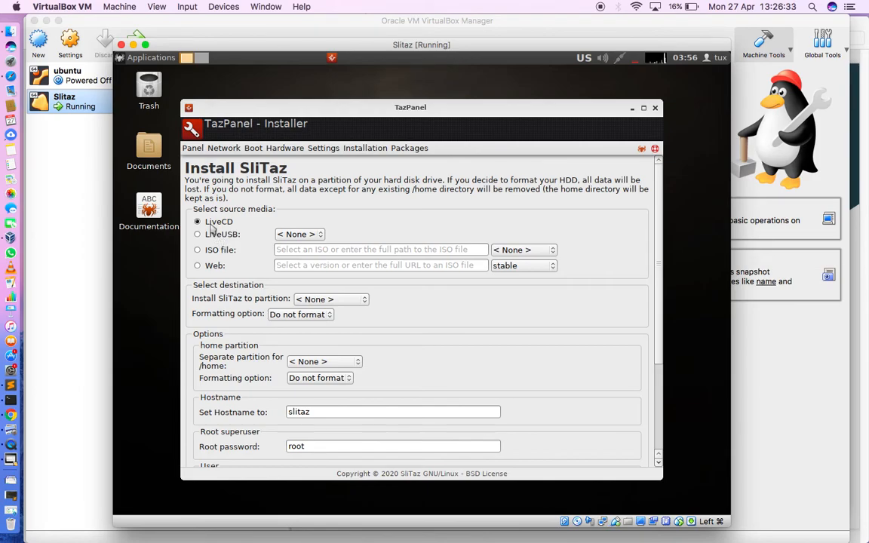
left_click_drag(203, 209, 265, 209)
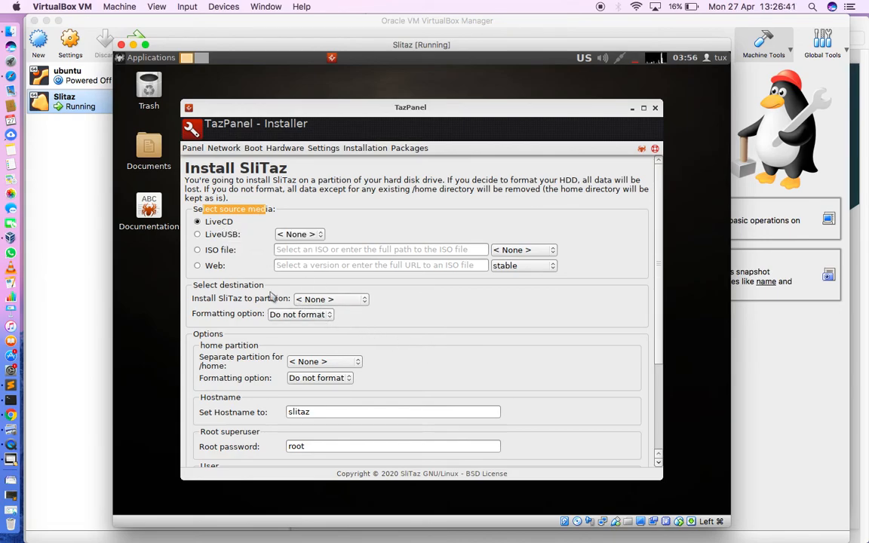
left_click_drag(220, 285, 254, 285)
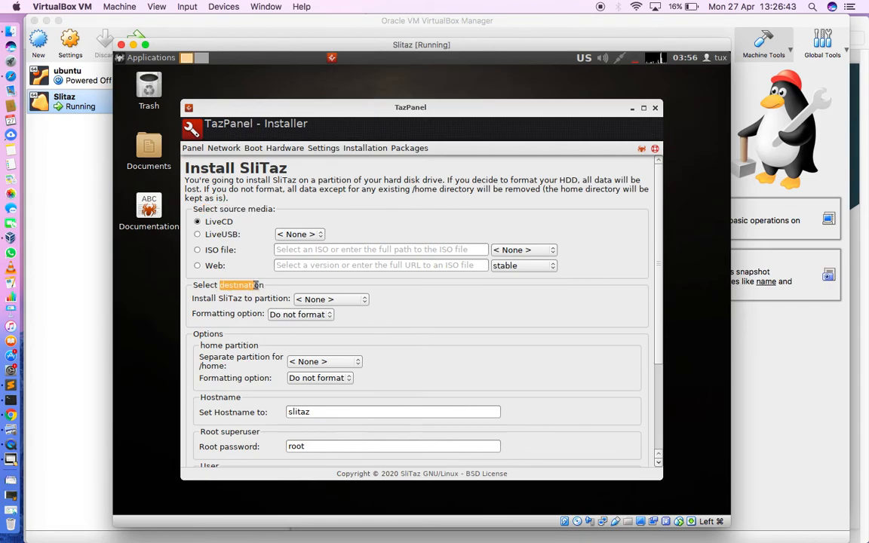
left_click(341, 301)
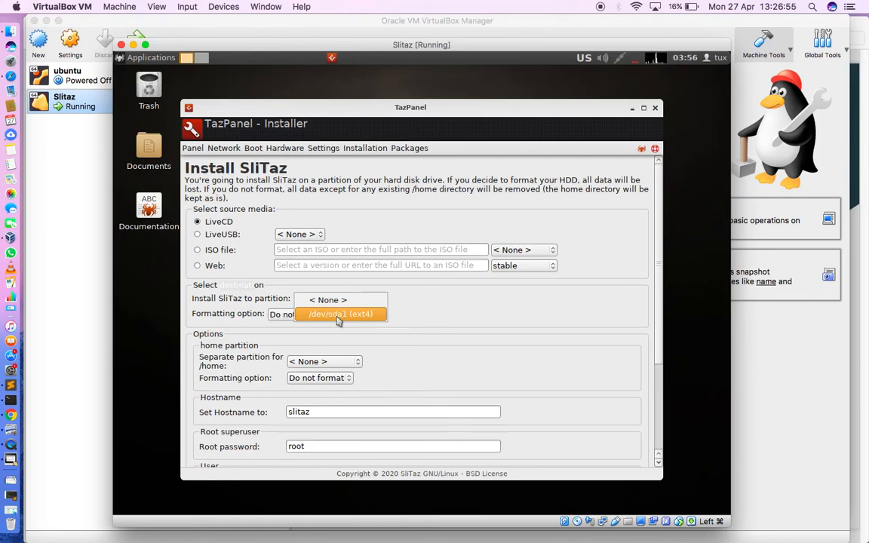
left_click(339, 314)
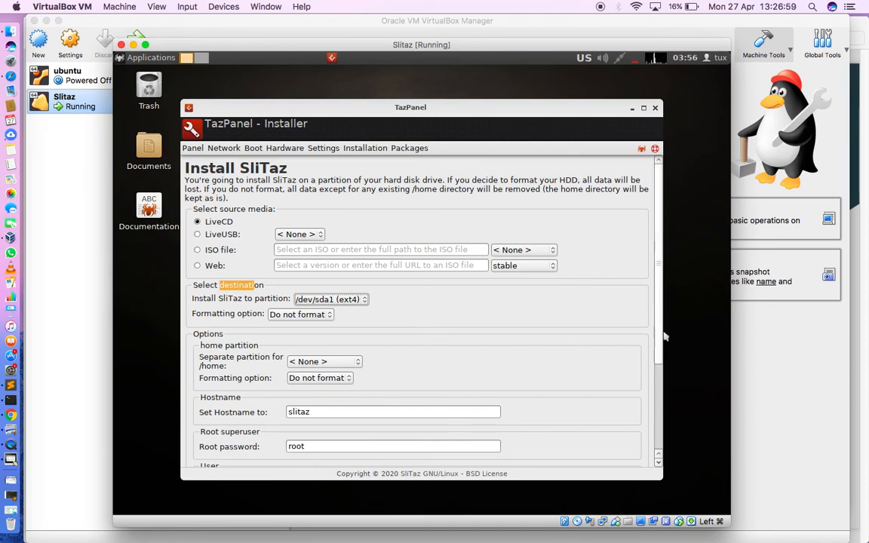
- Replace the default user login with the new user's login name and enter the user password
left_click_drag(664, 336, 669, 392)
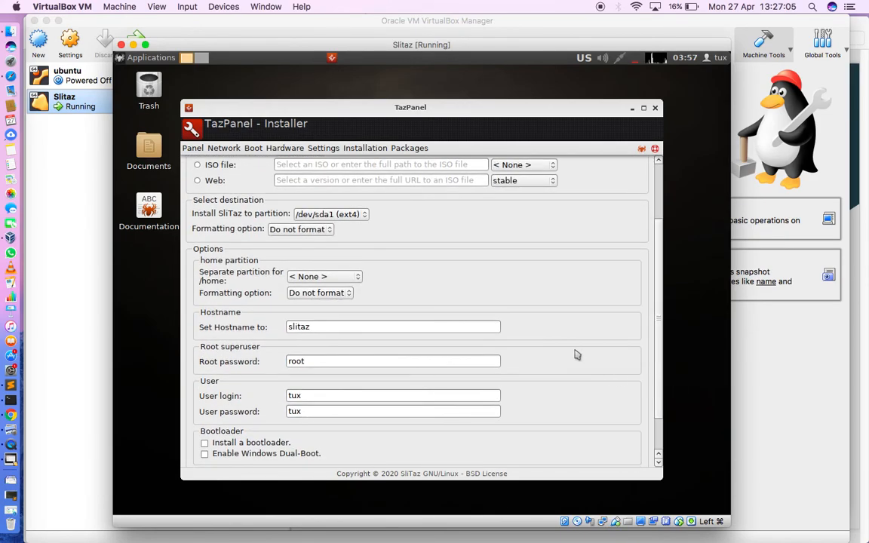
scroll(576, 354, "down", 3)
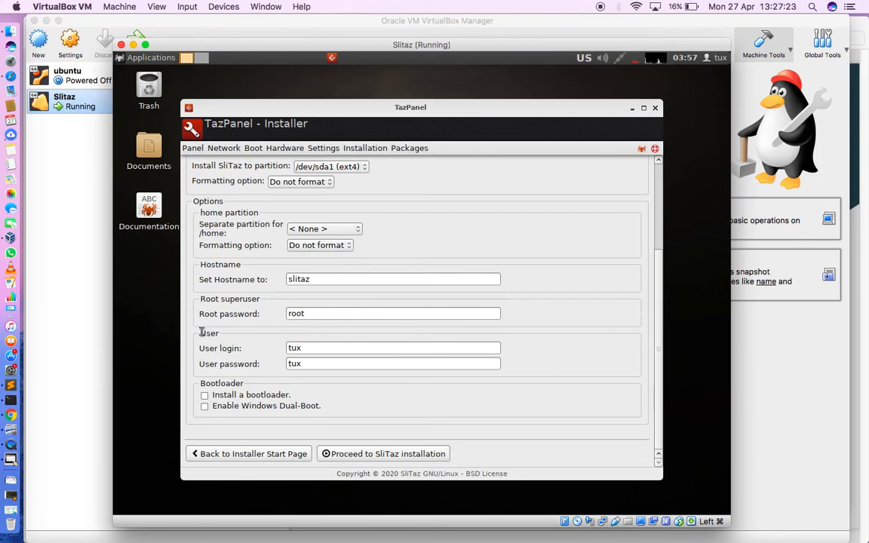
left_click(297, 347)
double_click(314, 348)
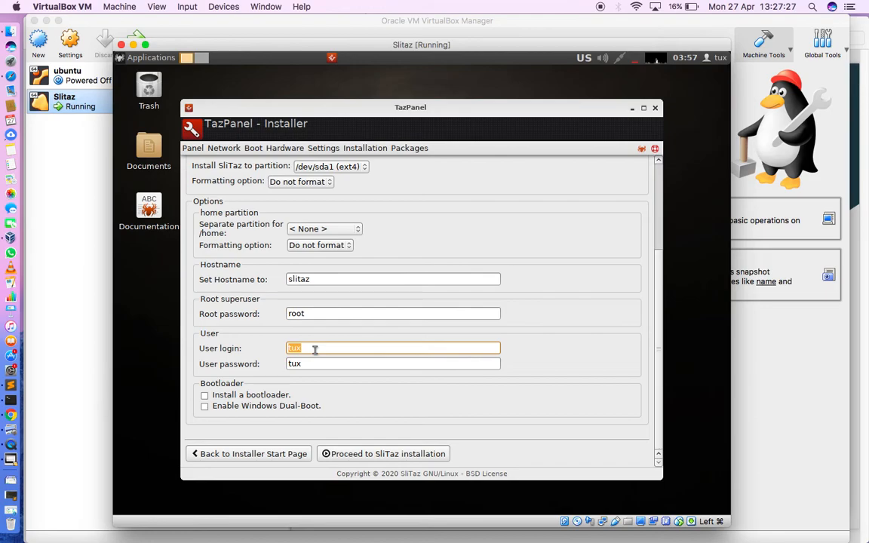
type("fuji")
key("Tab")
double_click(294, 363)
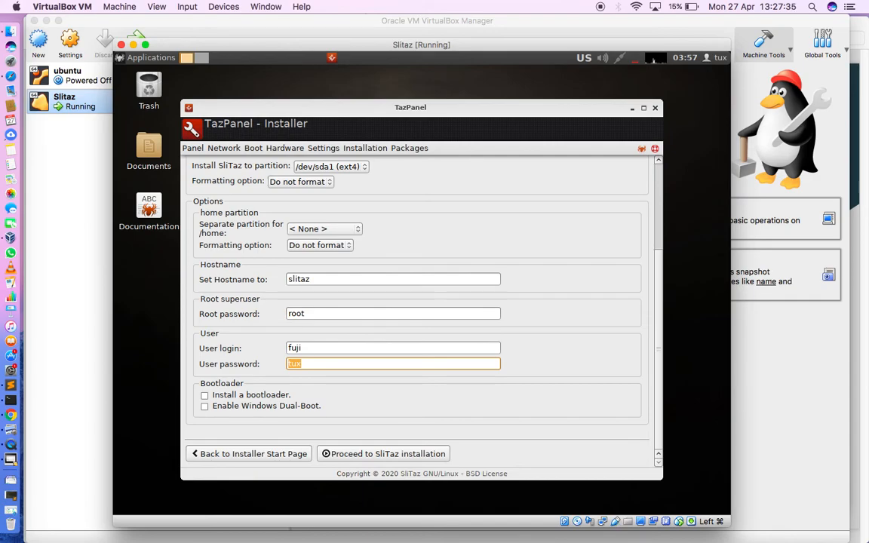
type("password123")
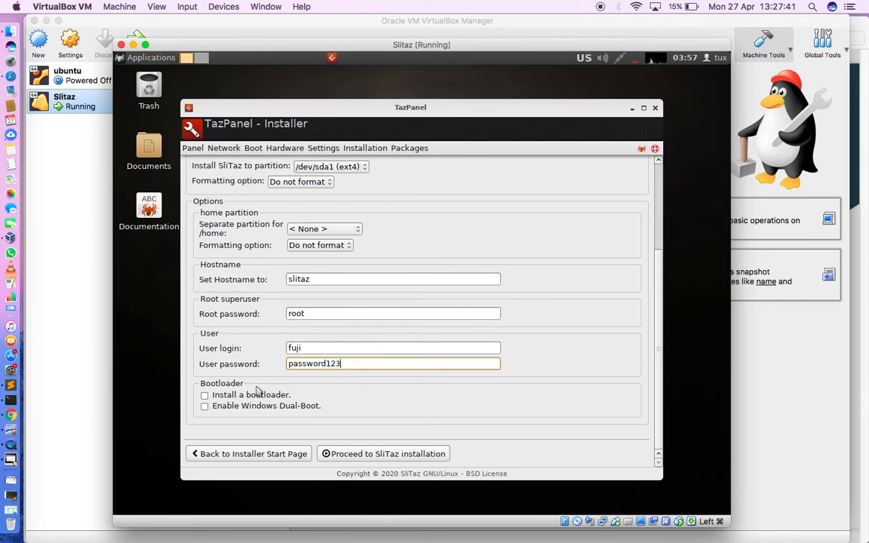
- Enable installing a bootloader, leaving Windows dual-boot off, and proceed to the SliTaz installation
left_click(205, 394)
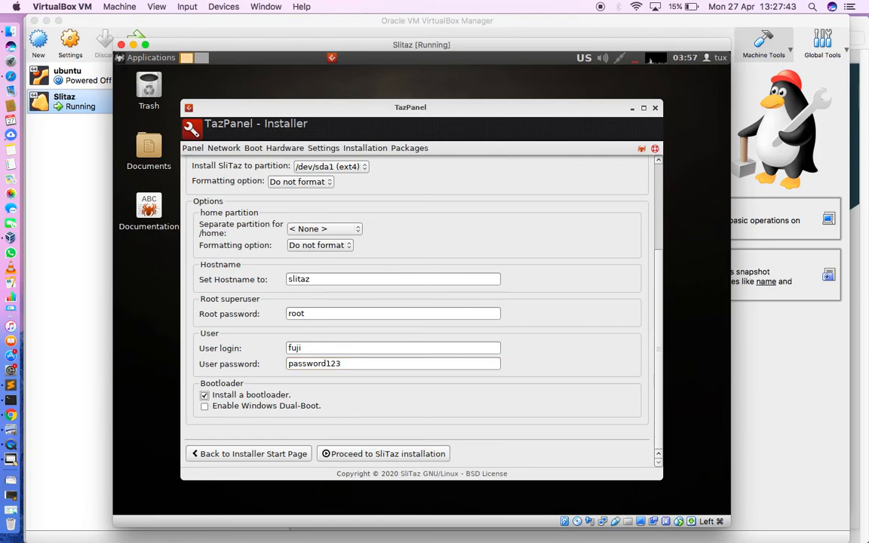
left_click(383, 454)
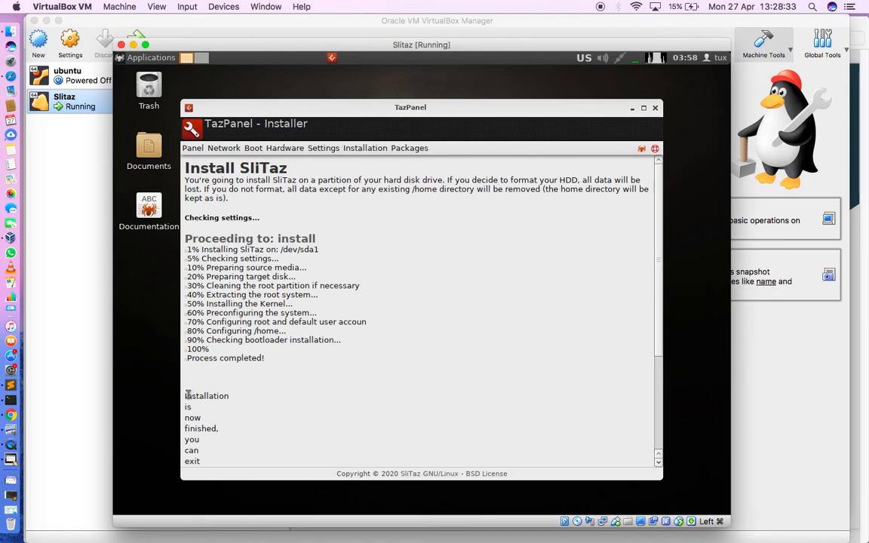
- Restart SliTaz from the completed installer and power off the virtual machine at the live boot menu
left_click_drag(184, 395, 210, 460)
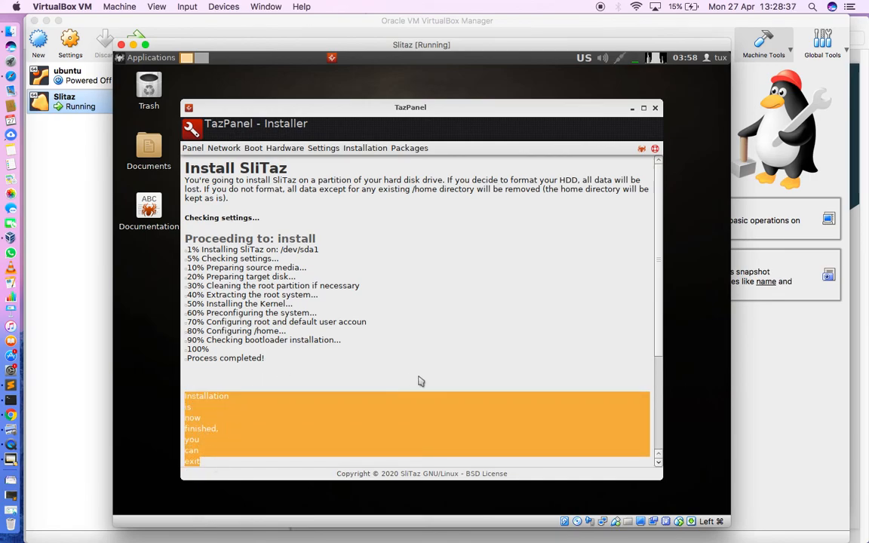
scroll(451, 381, "down", 5)
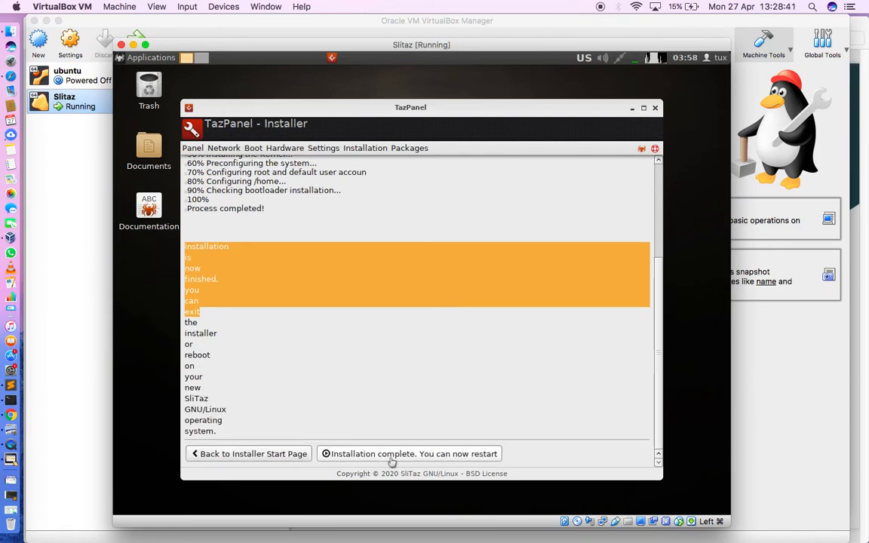
left_click(450, 455)
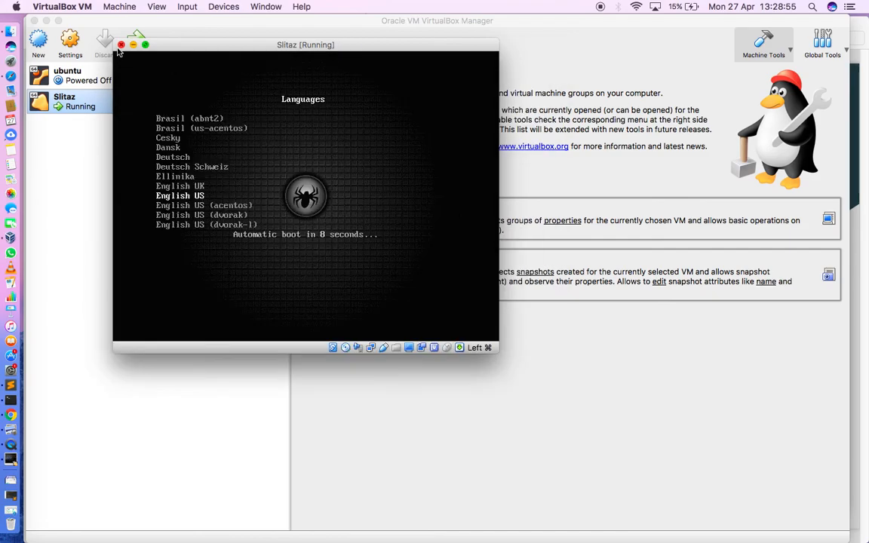
left_click(121, 45)
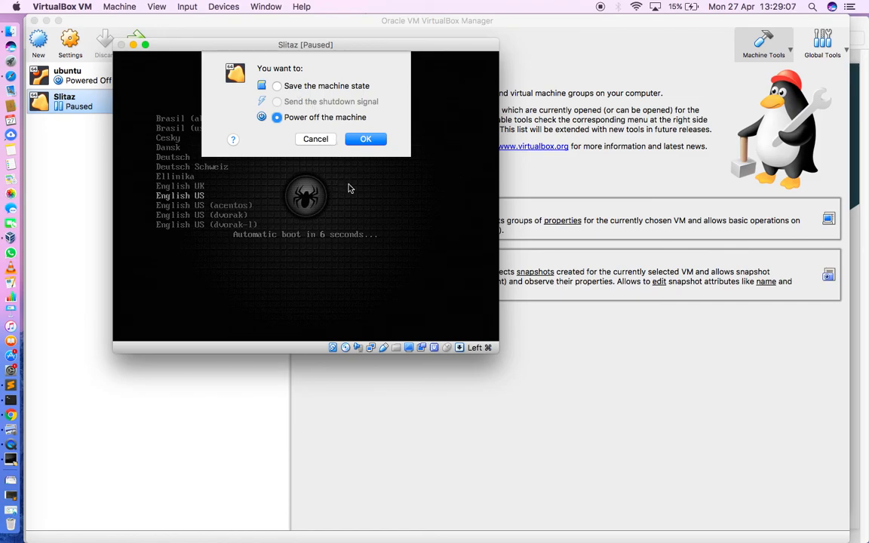
left_click(366, 139)
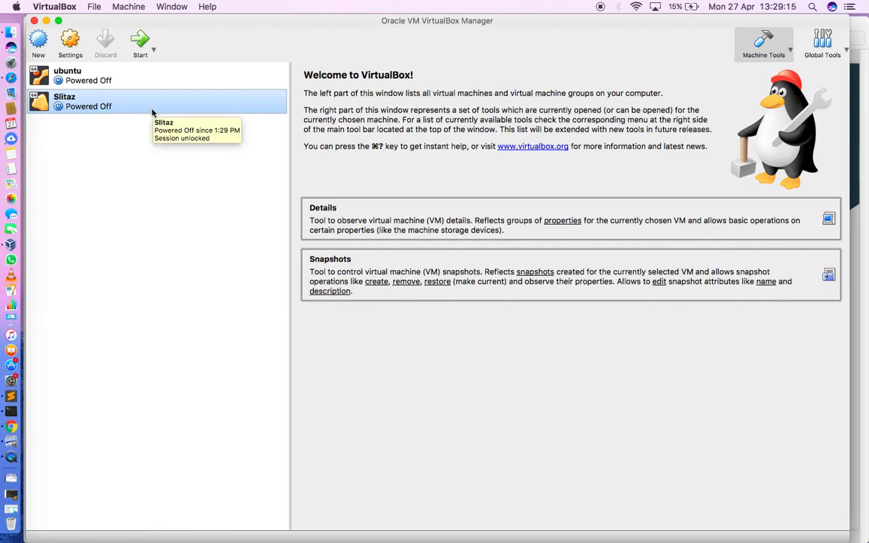
- Remove the slitaz-rolling-core64.iso optical drive from the Slitaz machine's storage settings and save the settings
right_click(130, 107)
left_click(110, 102)
left_click(73, 52)
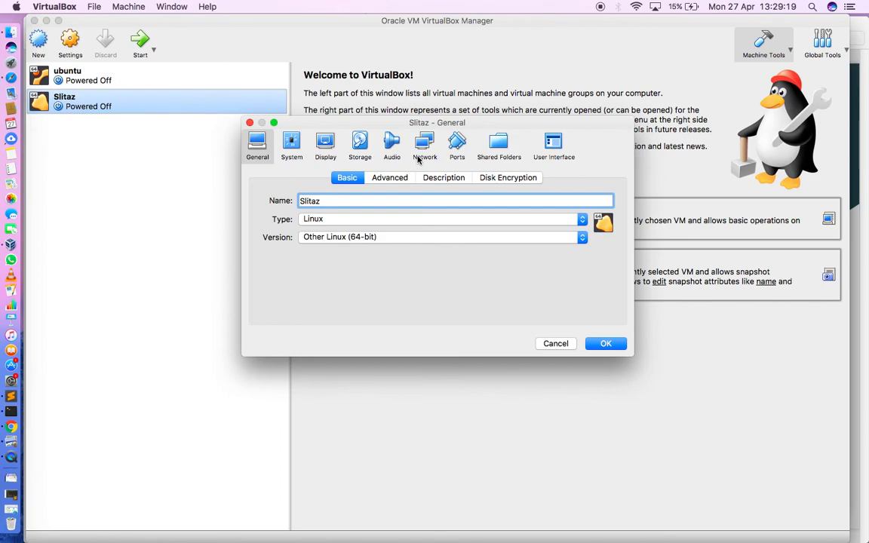
left_click(359, 143)
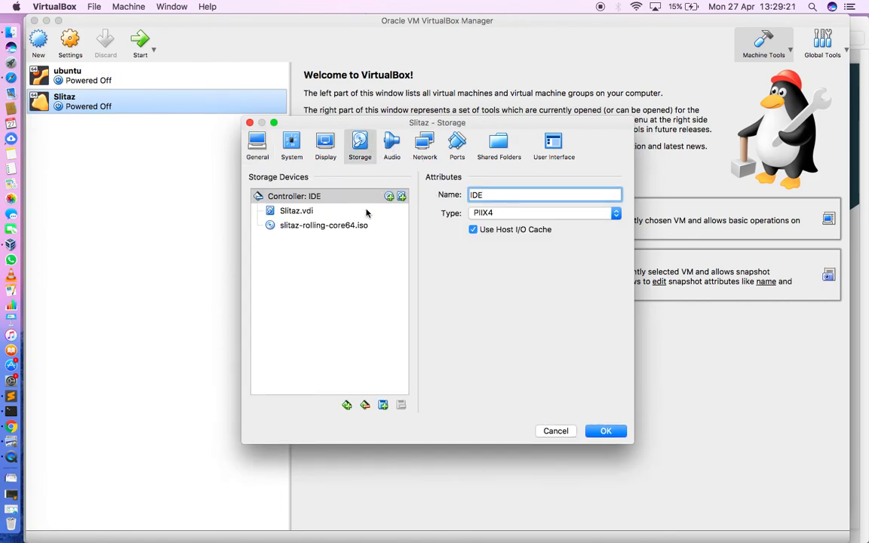
left_click(337, 224)
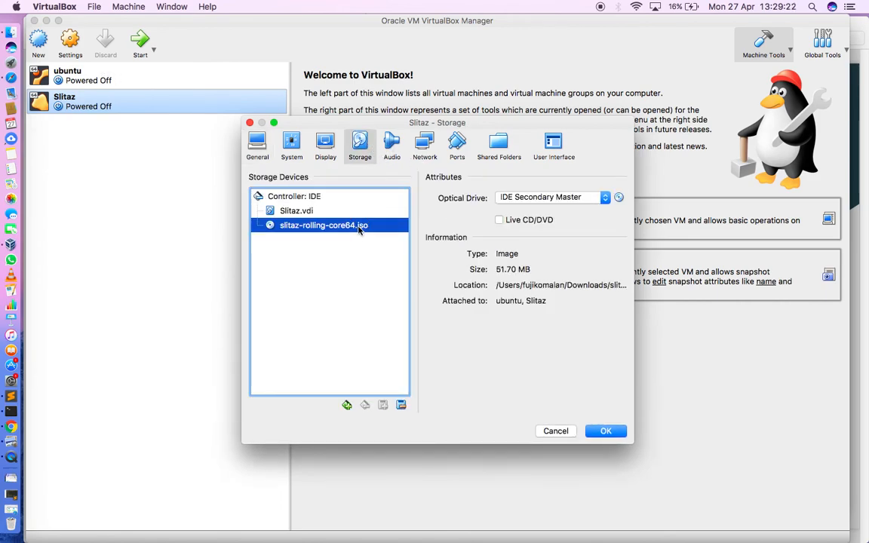
right_click(334, 231)
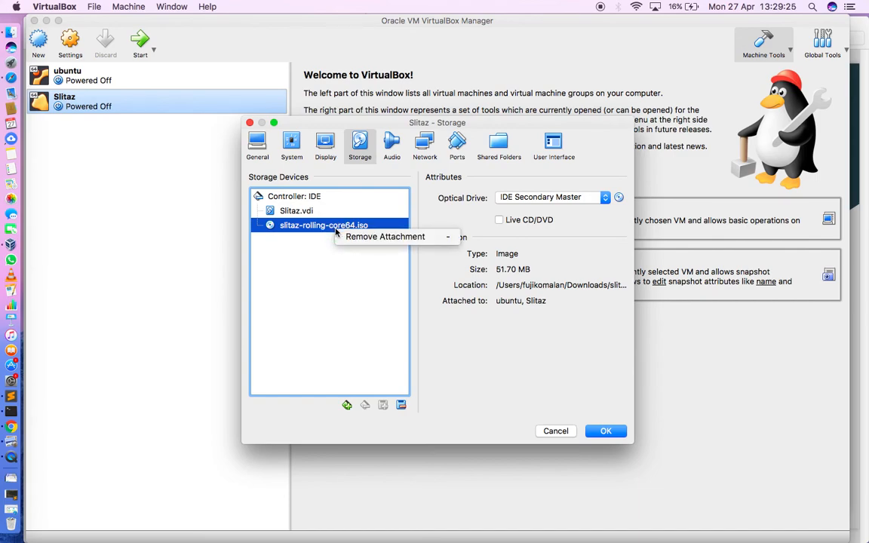
right_click(308, 229)
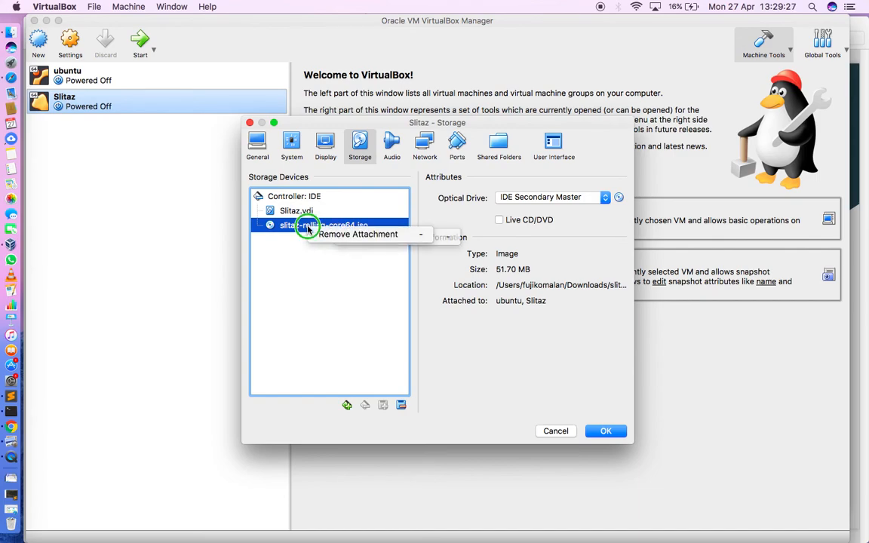
left_click(310, 256)
right_click(323, 228)
left_click(353, 236)
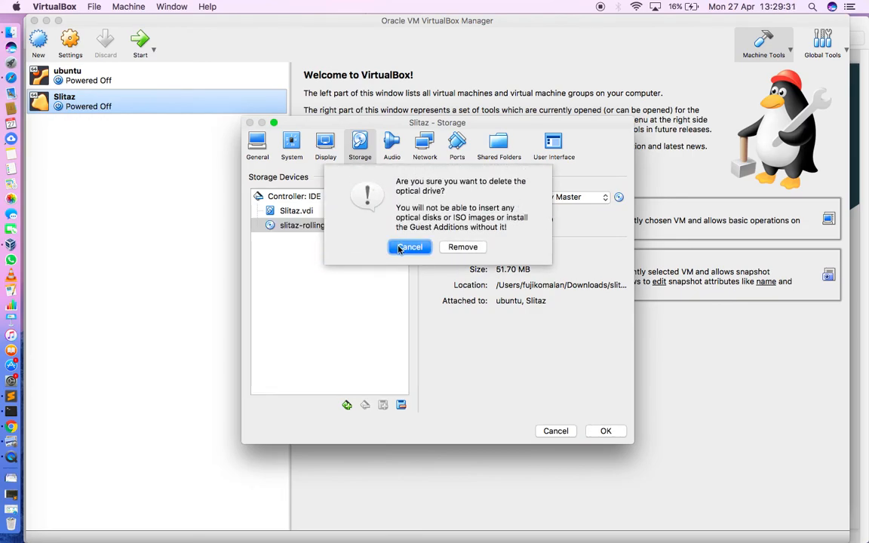
left_click(458, 249)
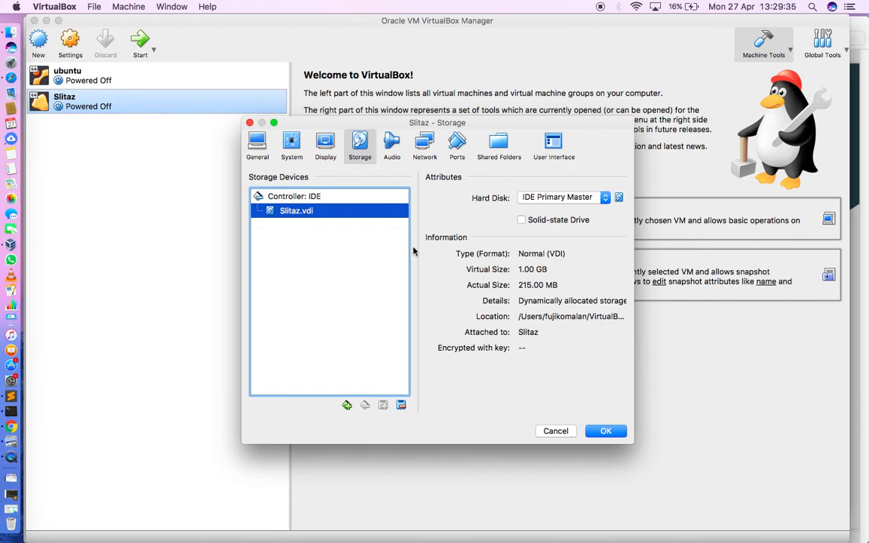
left_click(607, 431)
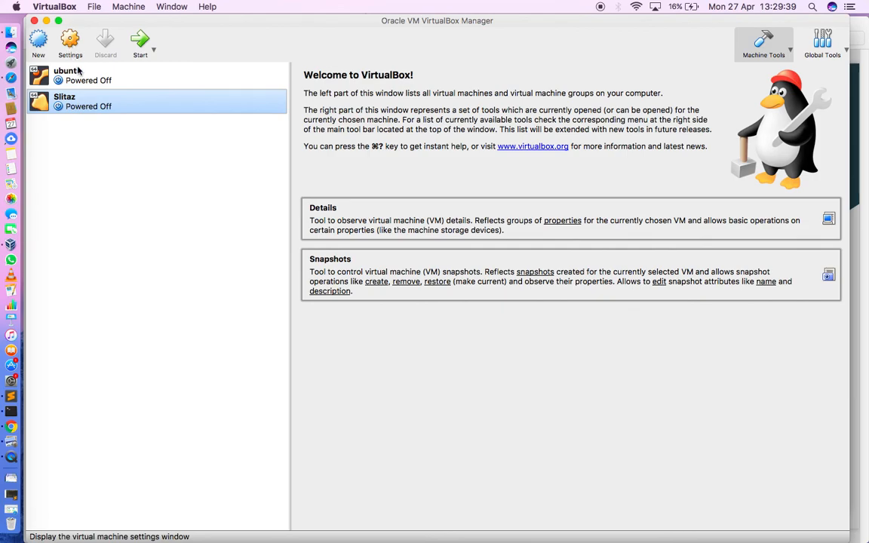
- Start the Slitaz virtual machine, dismiss the keyboard capture notice, and log in with the new user's login name and password
left_click(141, 40)
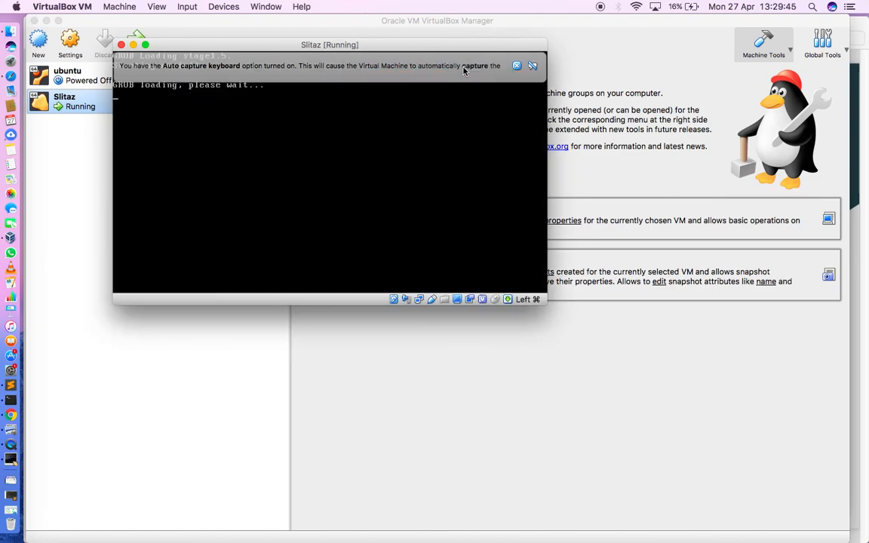
left_click(515, 67)
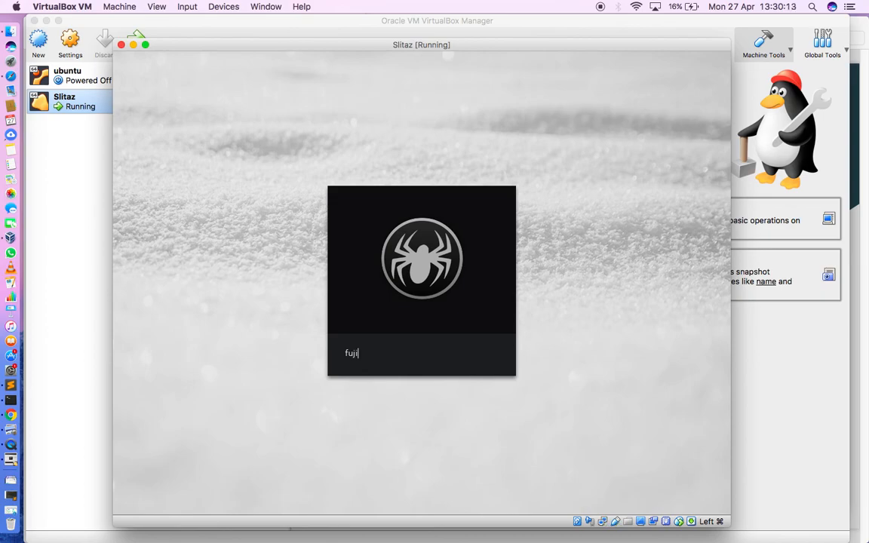
key("Return")
type("*********")
key("Return")
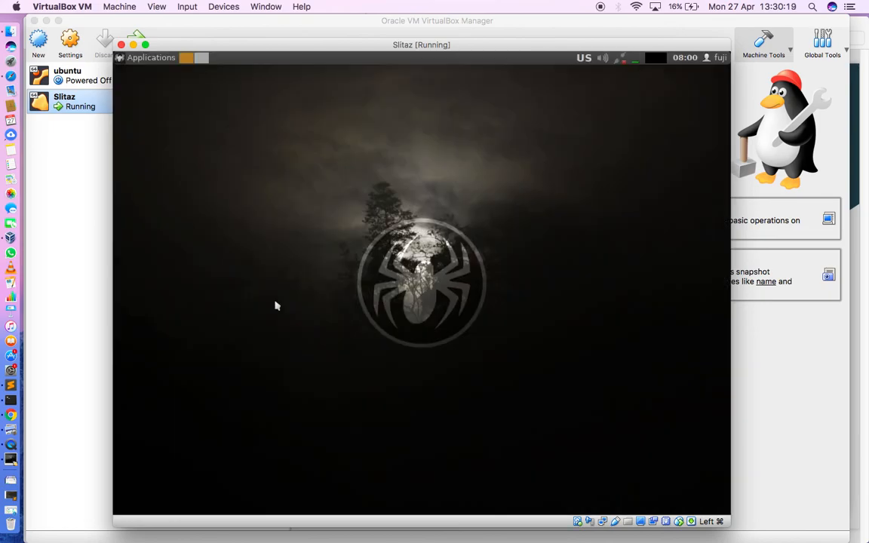